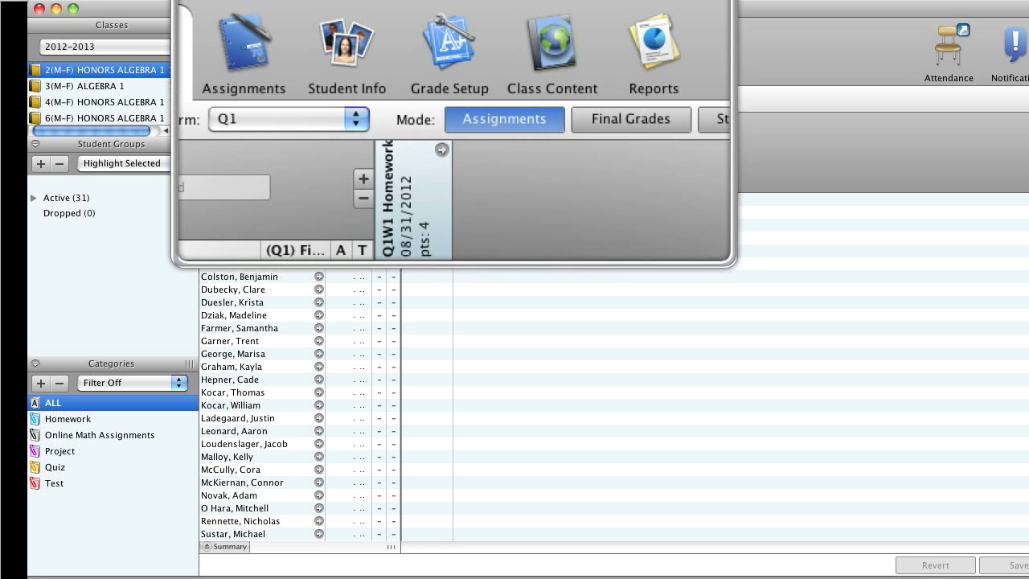
# Step: Open the grade calculation setup for reporting term Q1 and enlarge its details area to show all categories
pyautogui.click(454, 57)
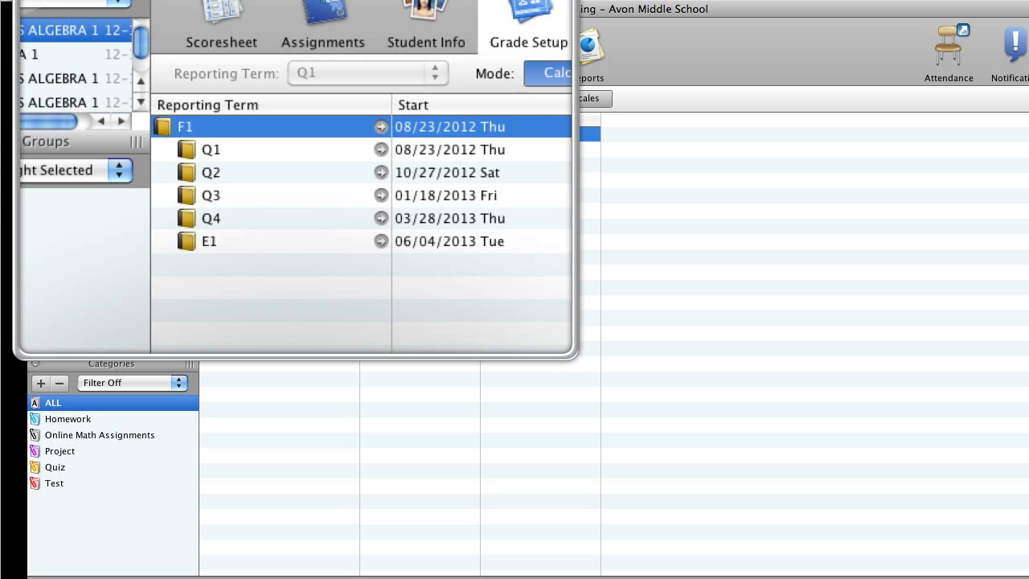
pyautogui.click(295, 149)
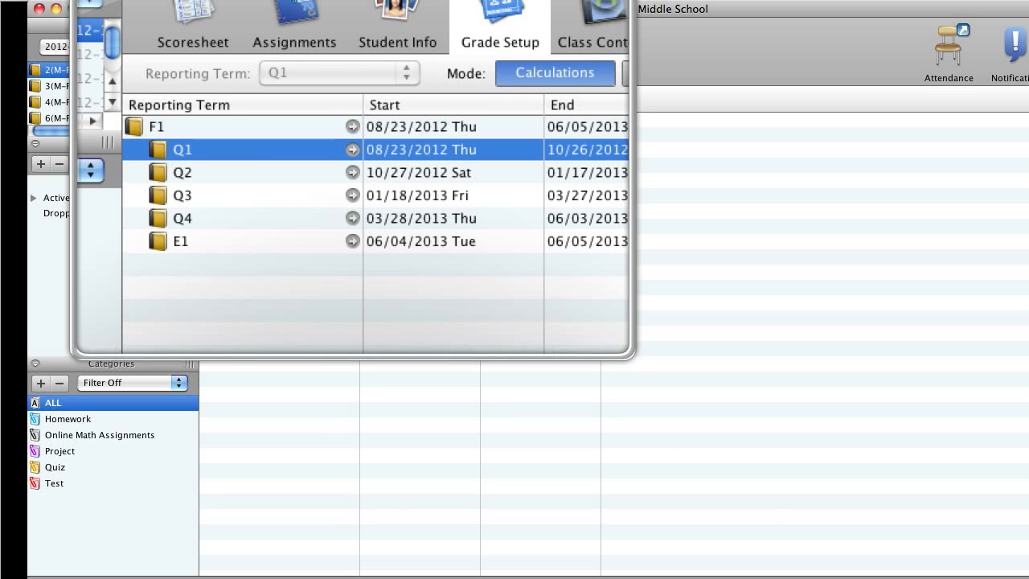
pyautogui.click(353, 151)
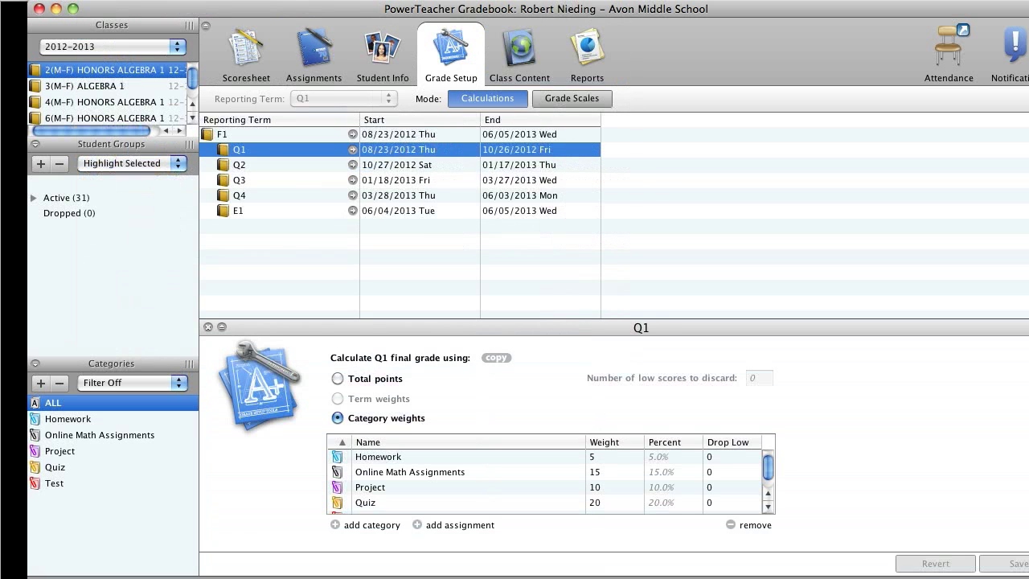
pyautogui.moveTo(641, 327); pyautogui.dragTo(641, 248)
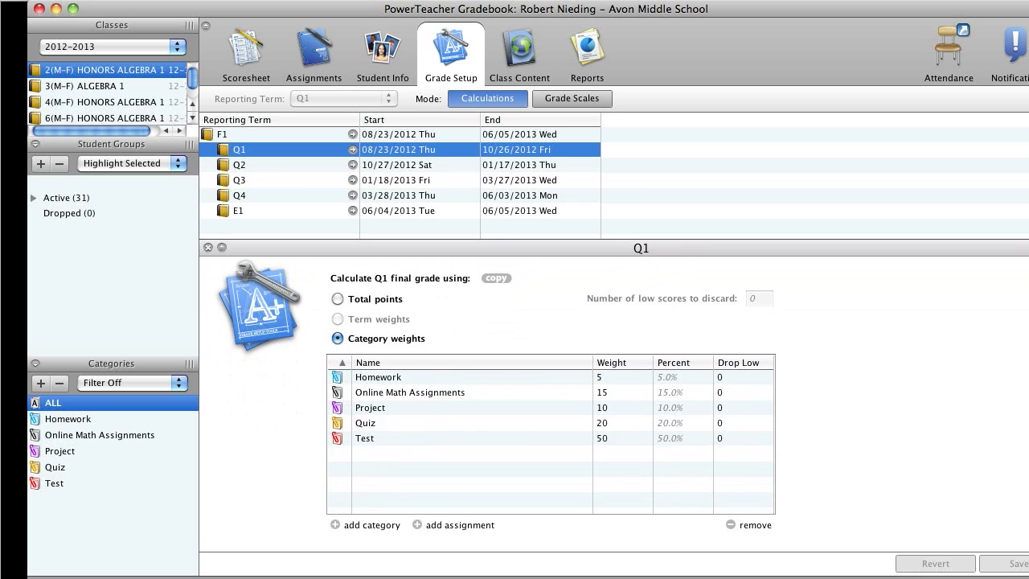
# Step: Try Total points for calculating the Q1 final grade and return the method to Category weights
pyautogui.click(337, 299)
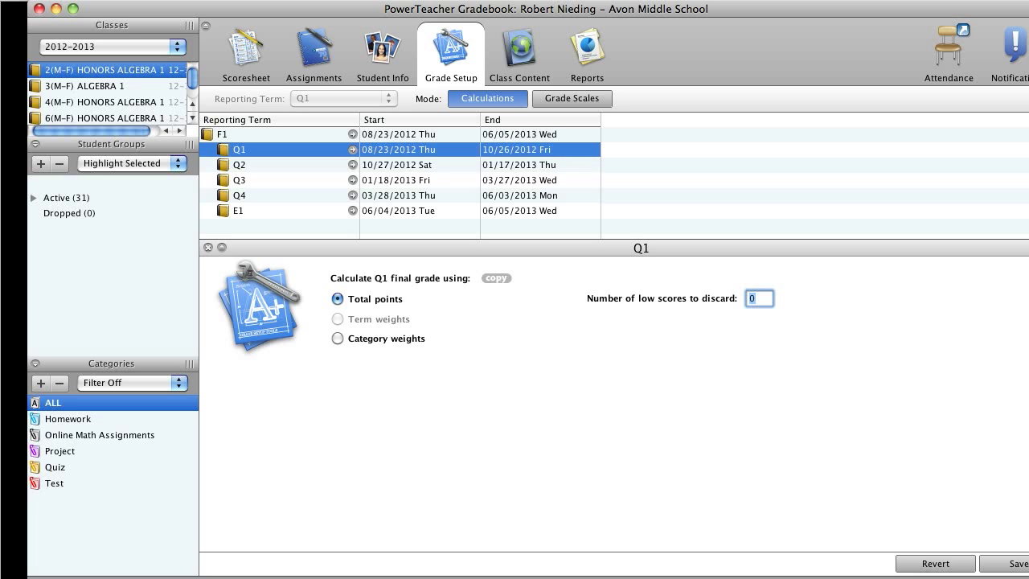
pyautogui.click(338, 339)
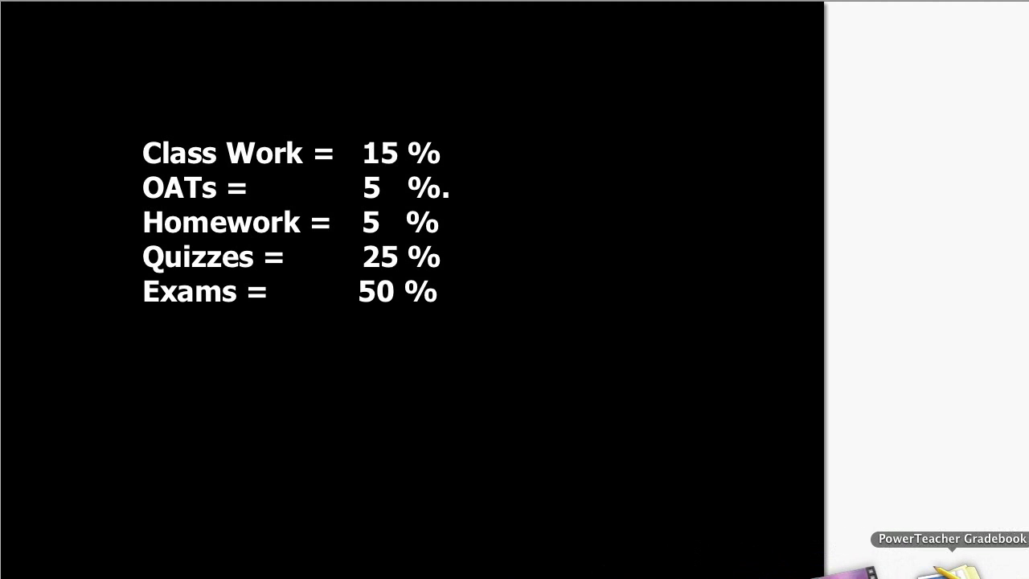
# Step: Switch back to PowerTeacher Gradebook and set the Q1 weights to 1 for Homework and 2 for Online Math Assignments
pyautogui.click(954, 571)
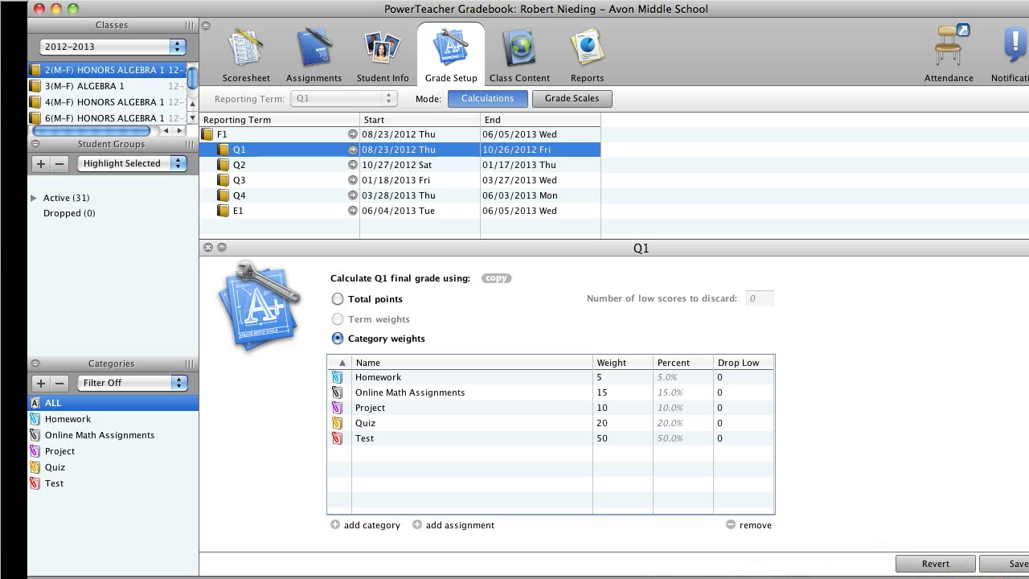
pyautogui.doubleClick(621, 377)
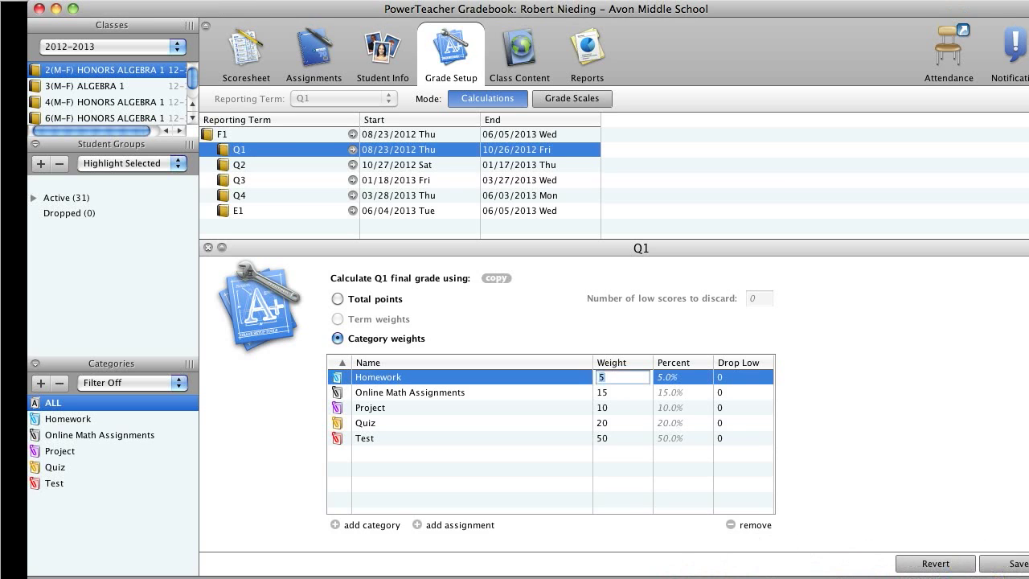
pyautogui.click(622, 392)
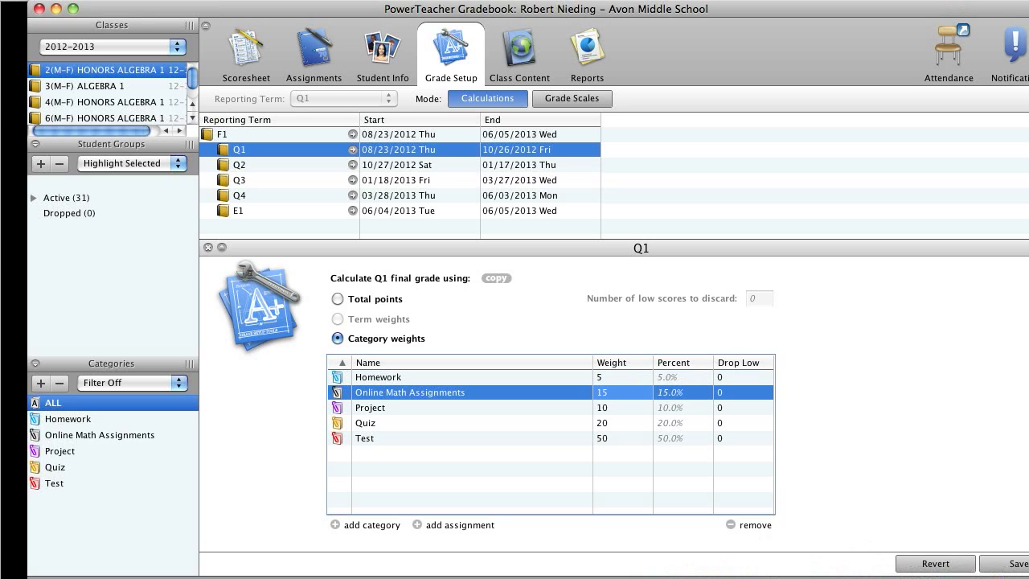
pyautogui.doubleClick(622, 377)
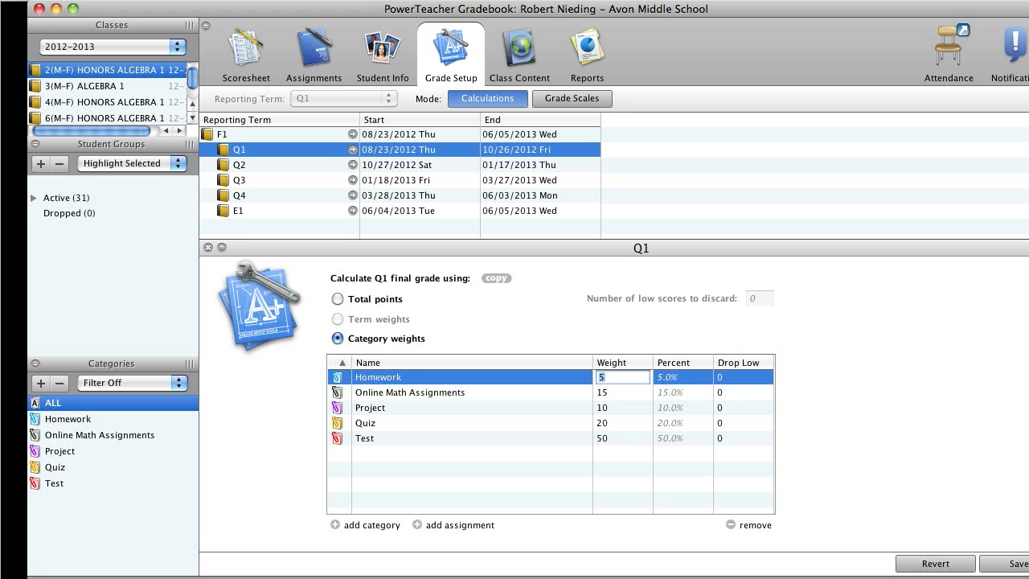
pyautogui.write('1')
pyautogui.press('Return')
pyautogui.write('2')
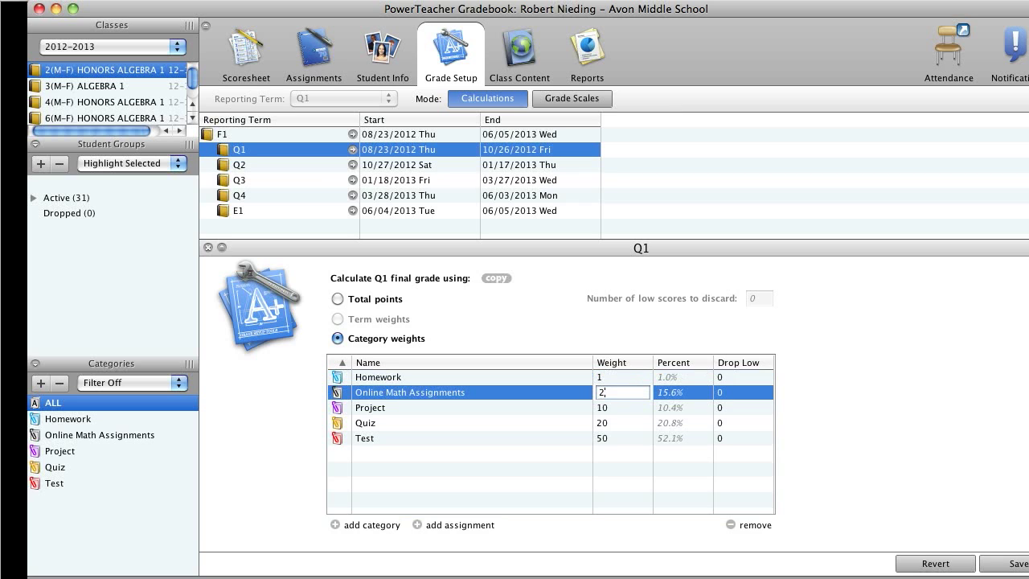
pyautogui.press('Return')
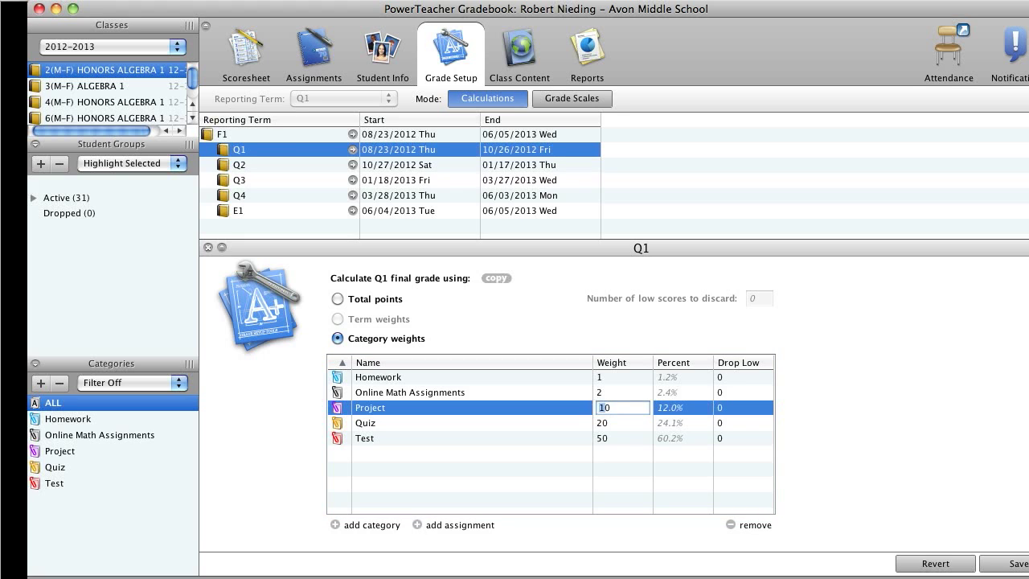
# Step: Set the Q1 weights to 4 for Project, 10 for Quiz and 15 for Test, and save the setup
pyautogui.doubleClick(599, 408)
pyautogui.write('4')
pyautogui.press('Return')
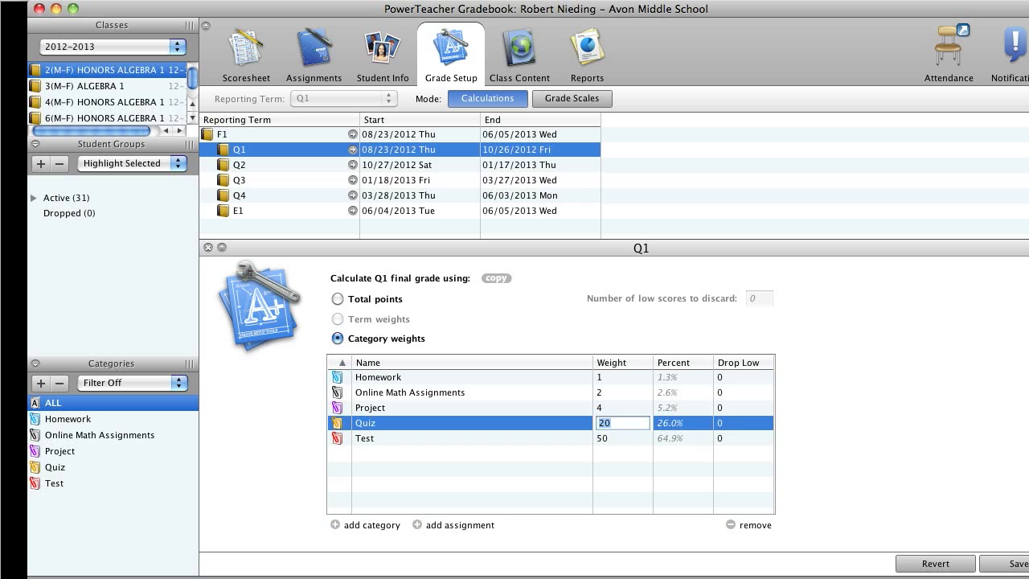
pyautogui.write('10')
pyautogui.press('Return')
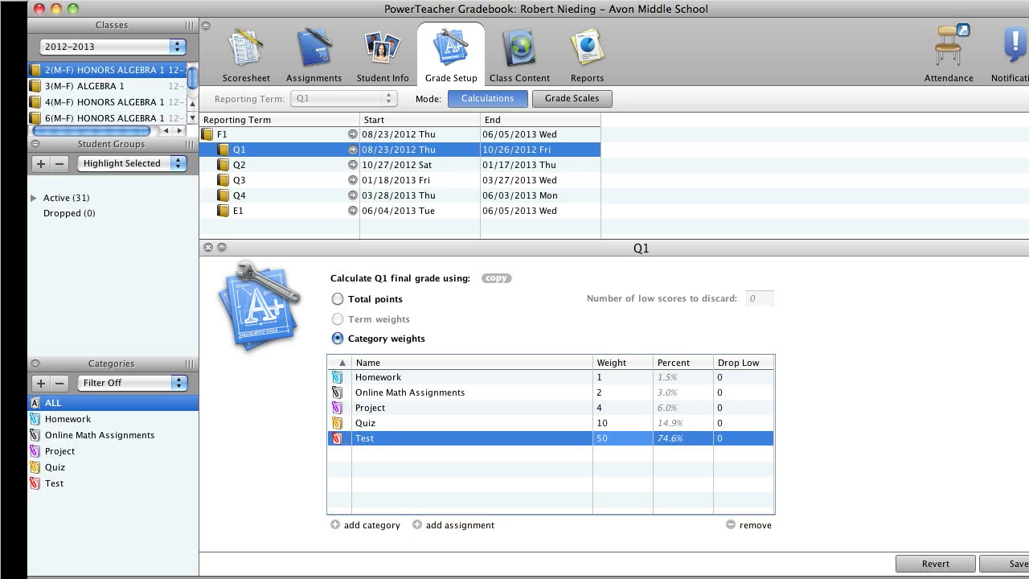
pyautogui.write('15')
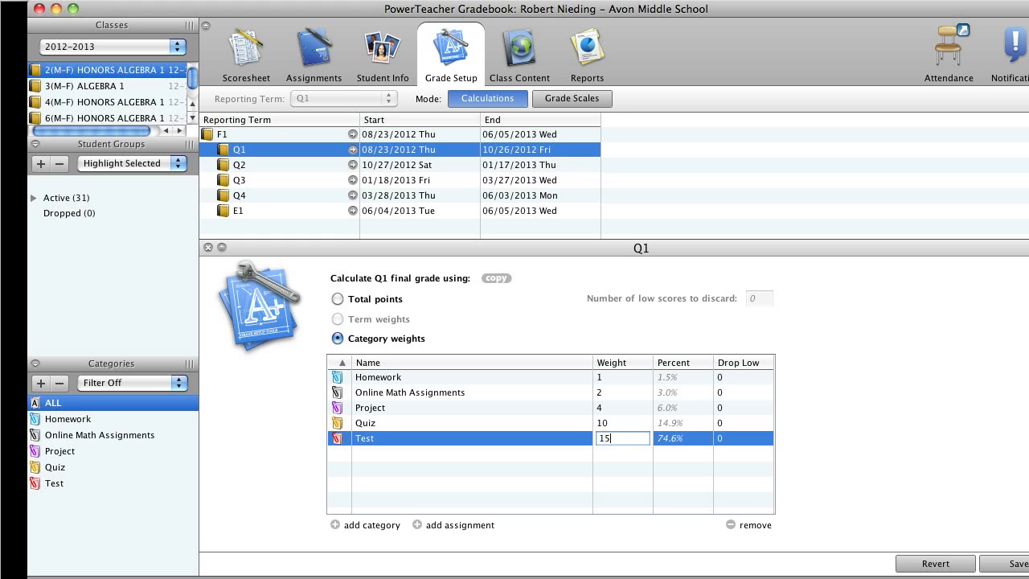
pyautogui.press('Return')
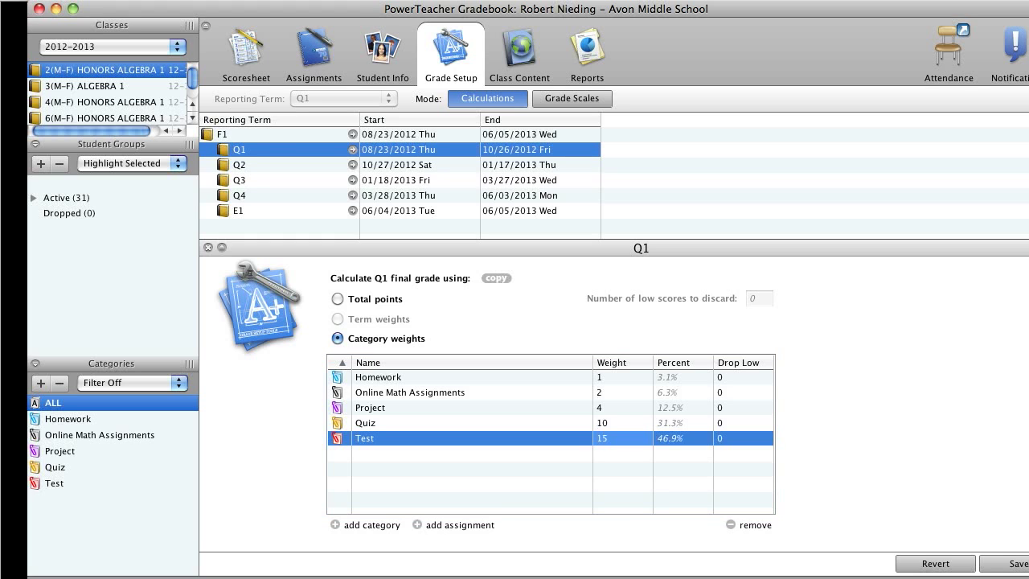
pyautogui.press('super+s')
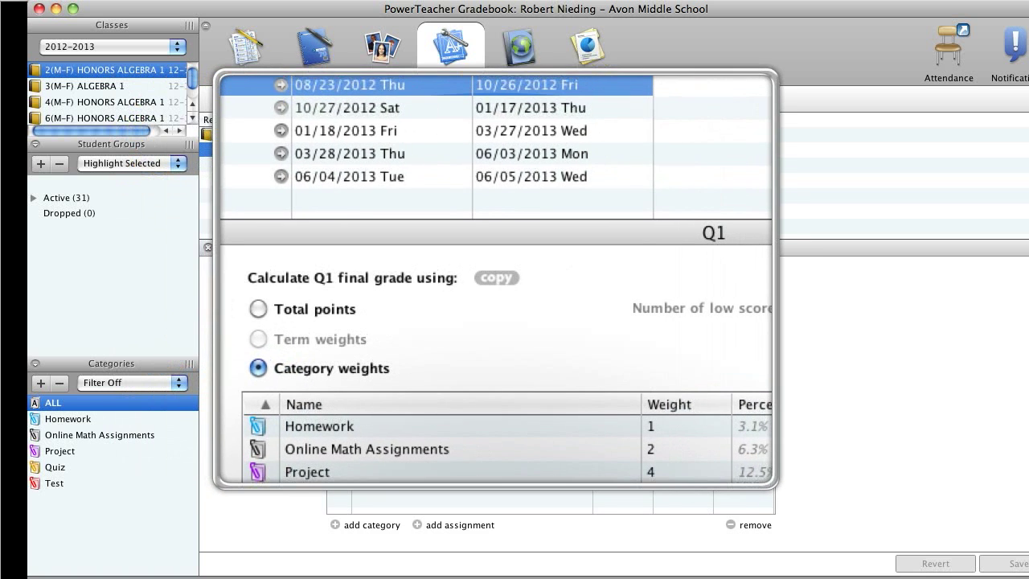
# Step: Copy the Q1 grade setup to reporting terms Q2, Q3 and Q4, and check the copied weights in Q3
pyautogui.click(496, 278)
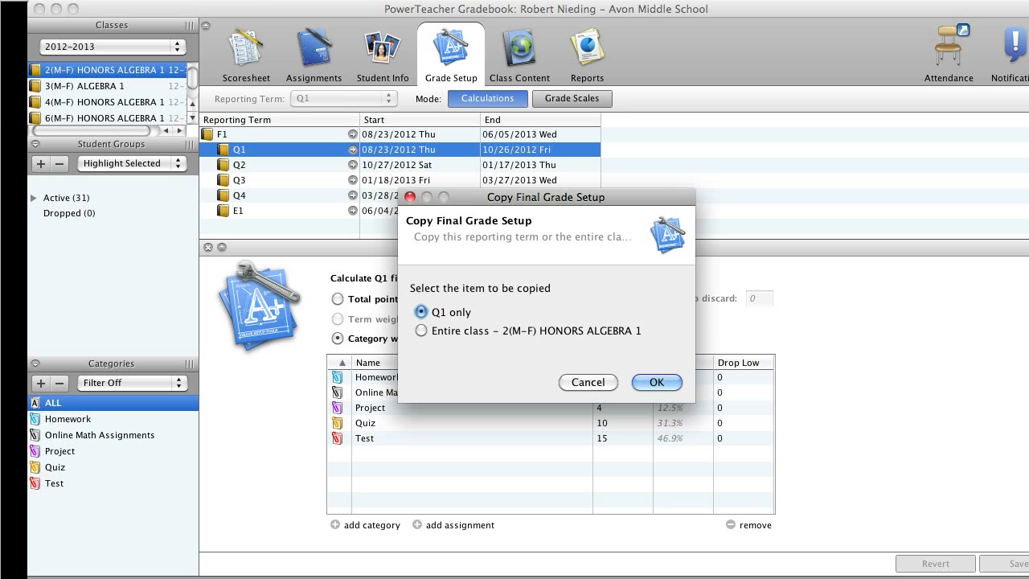
pyautogui.press('Return')
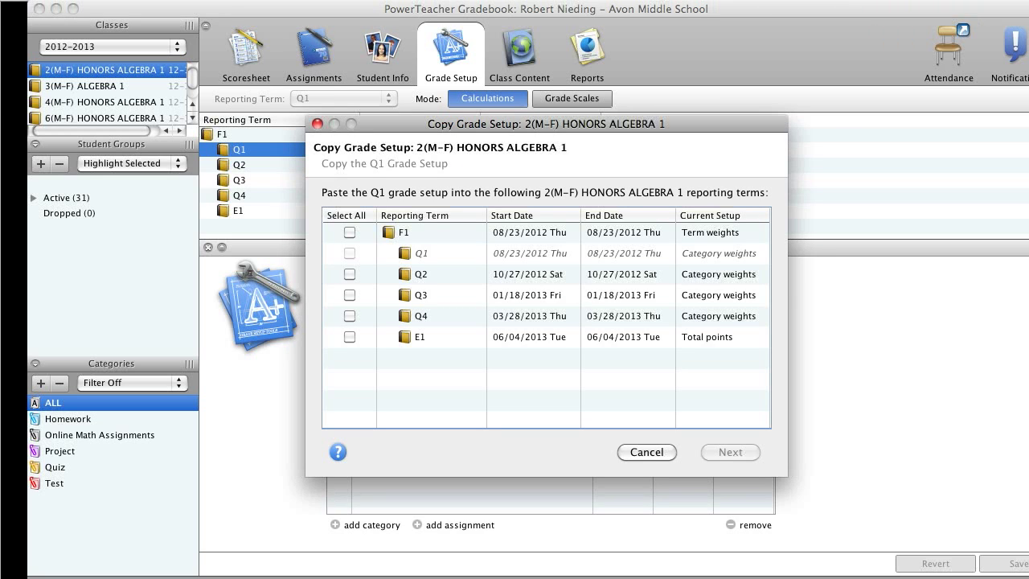
pyautogui.click(349, 274)
pyautogui.click(349, 295)
pyautogui.click(350, 316)
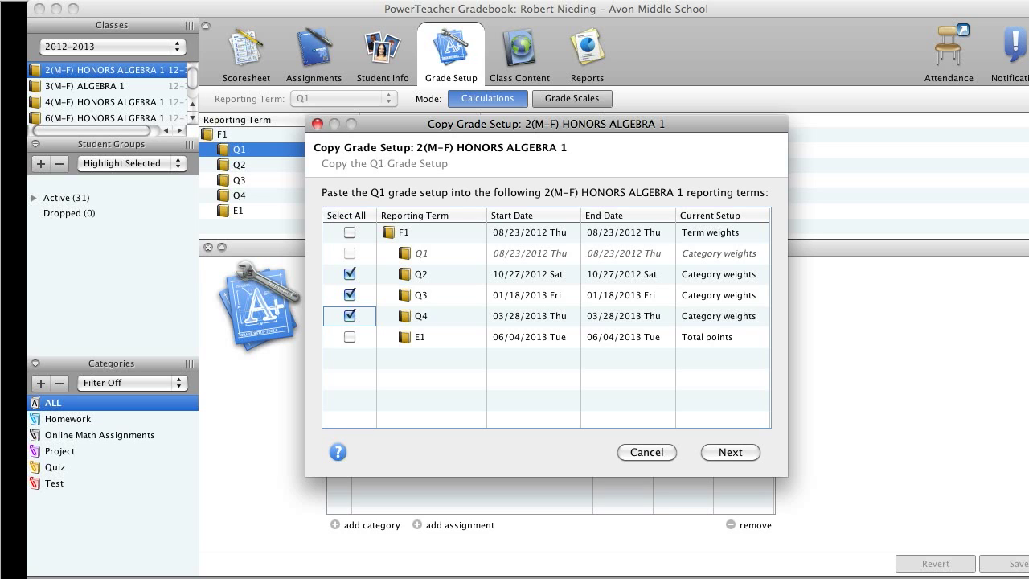
pyautogui.click(731, 453)
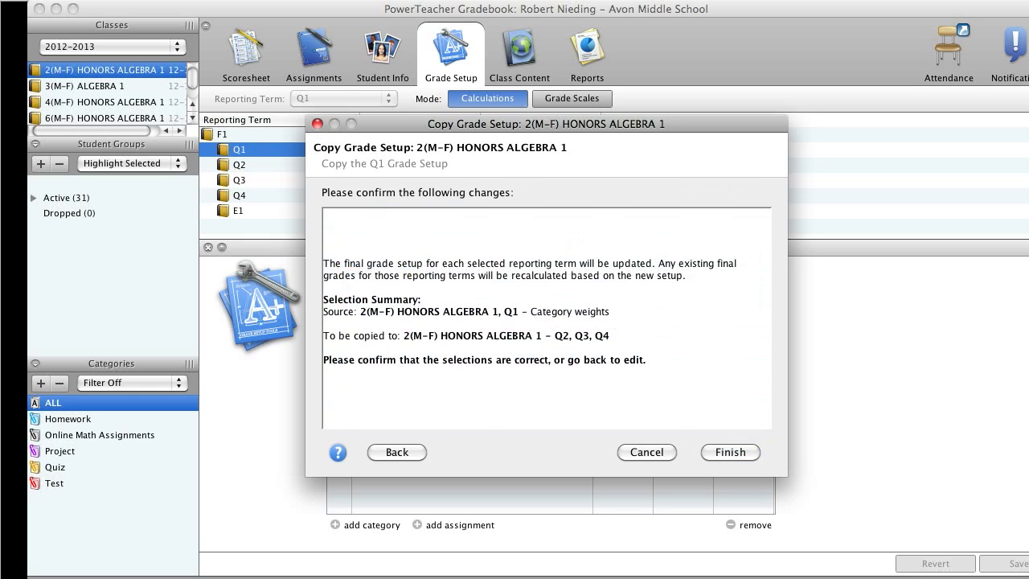
pyautogui.click(730, 453)
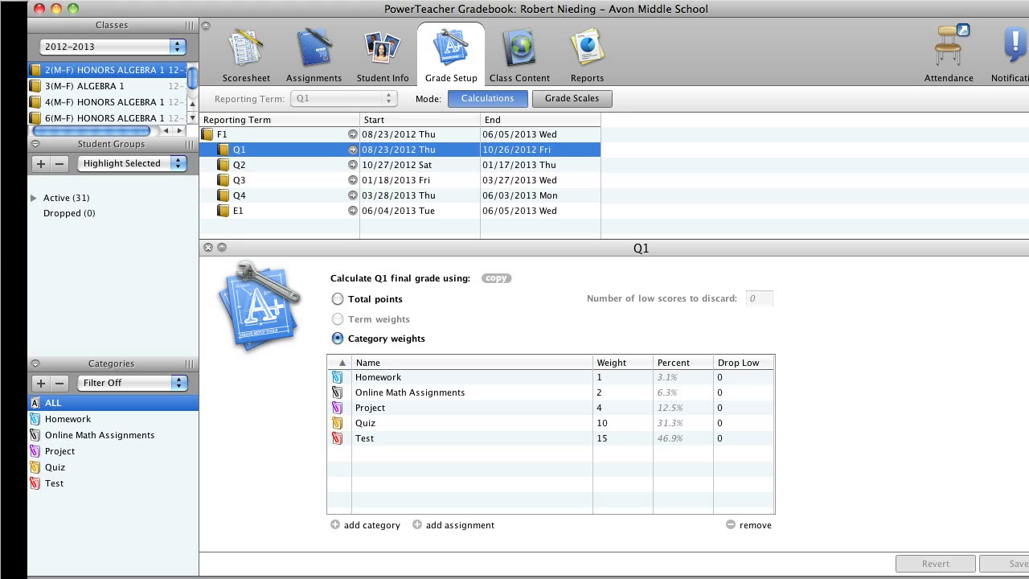
pyautogui.click(240, 180)
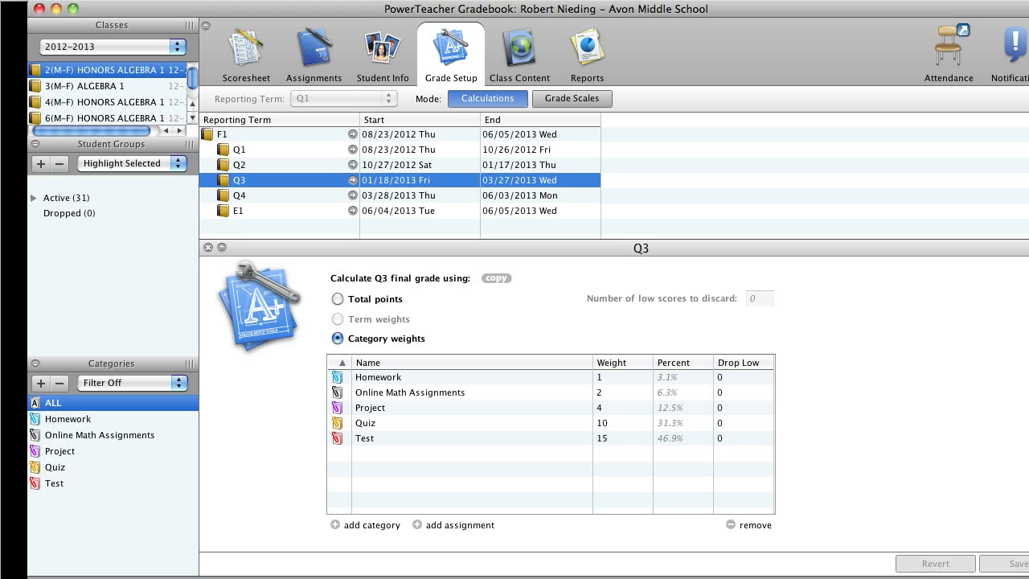
# Step: From Q1, copy the entire 2(M-F) HONORS ALGEBRA 1 grade setup to the 3(M-F), 4(M-F), 6(M-F) and 7(M-F) classes
pyautogui.click(240, 149)
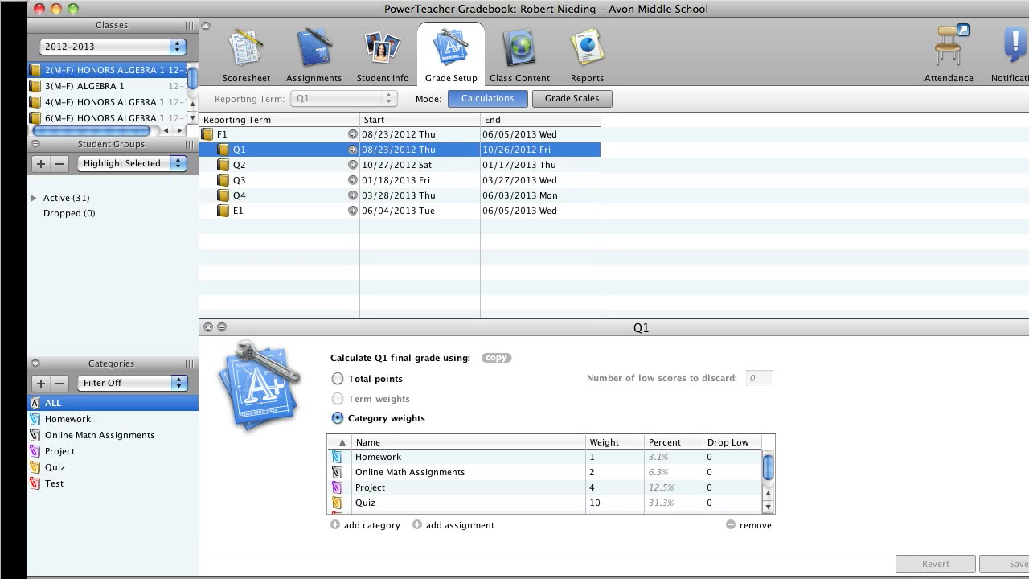
pyautogui.click(496, 357)
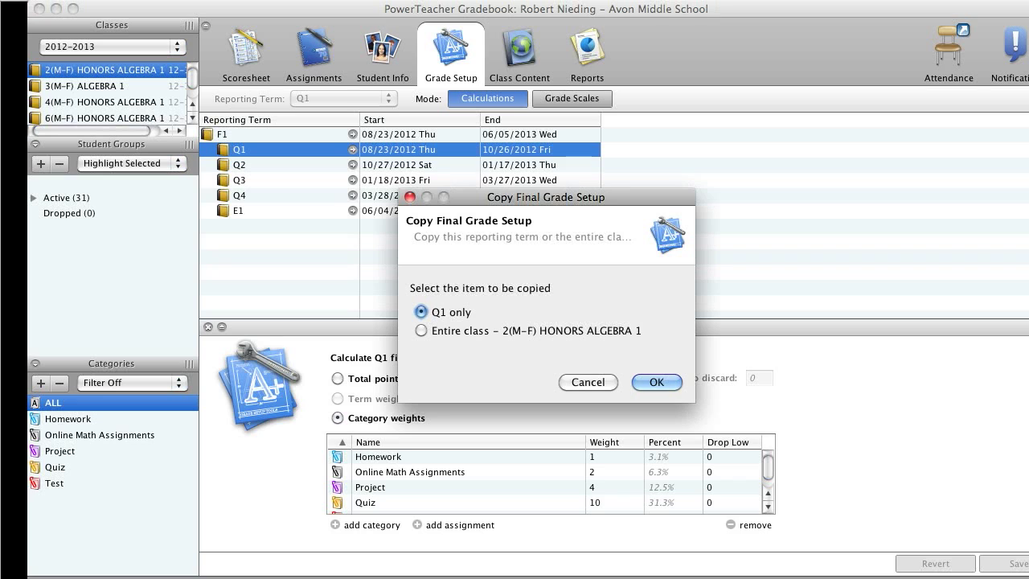
pyautogui.click(421, 330)
pyautogui.press('Return')
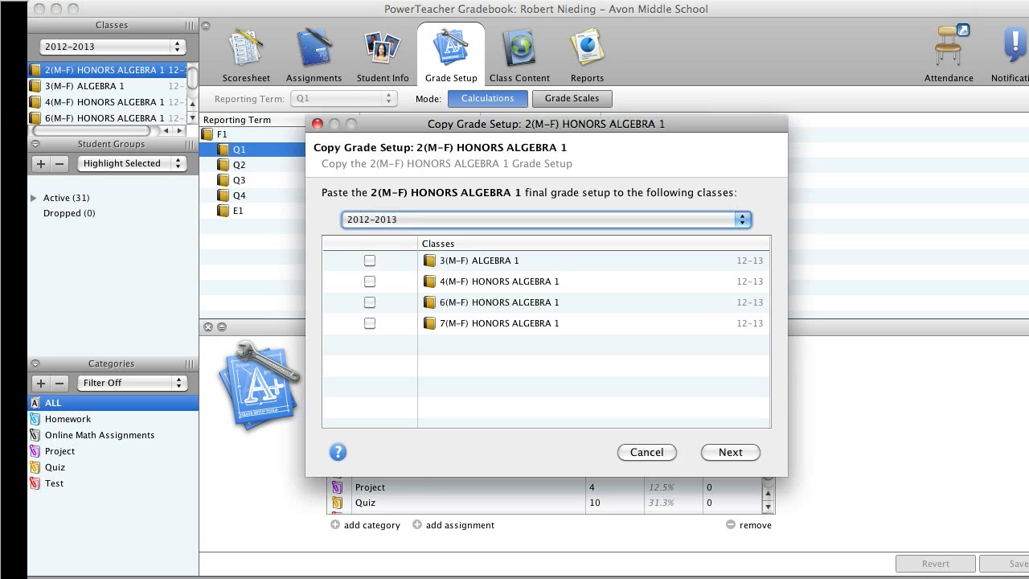
pyautogui.click(369, 260)
pyautogui.click(369, 282)
pyautogui.click(370, 302)
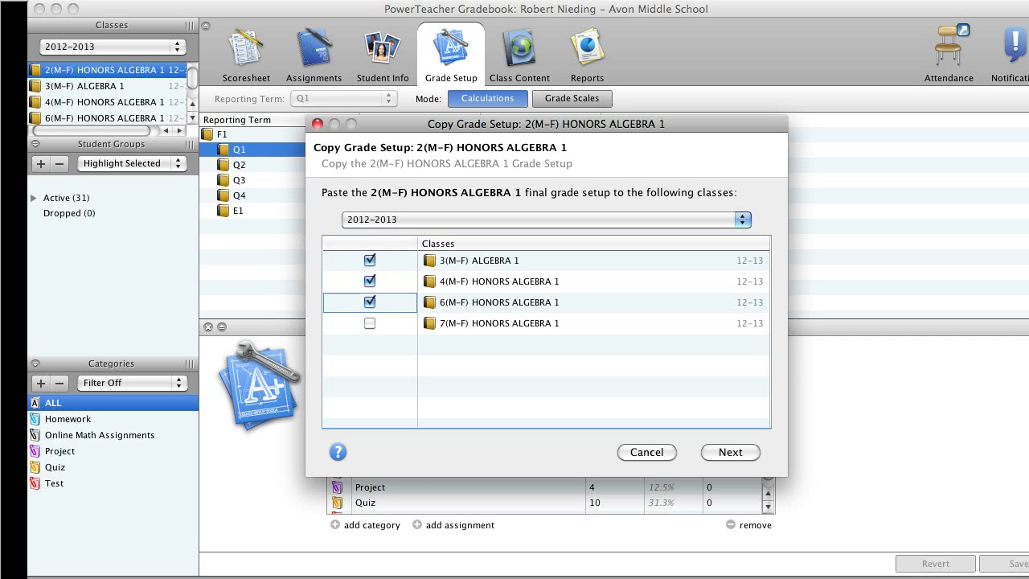
pyautogui.click(370, 323)
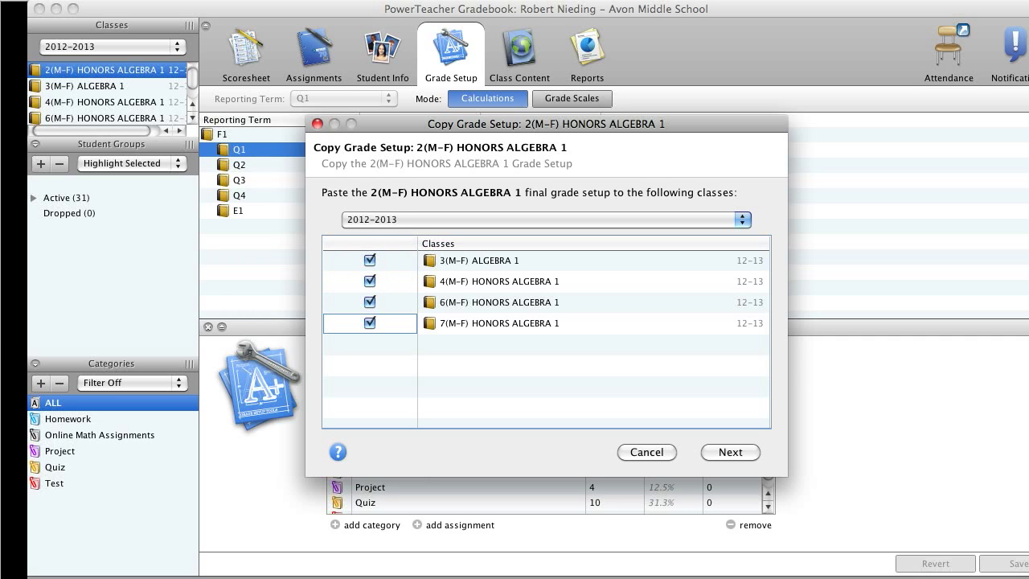
pyautogui.click(730, 452)
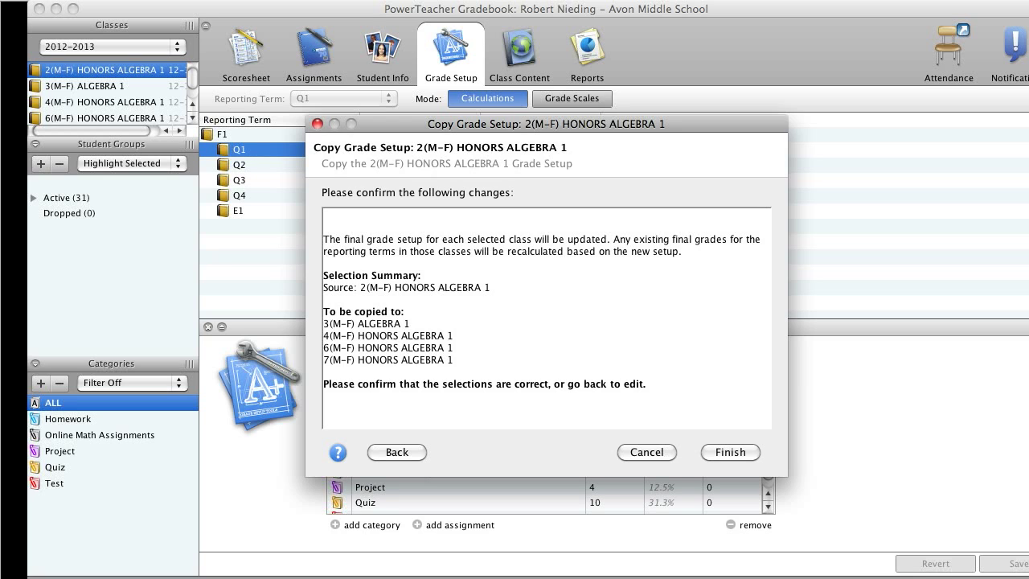
pyautogui.click(730, 453)
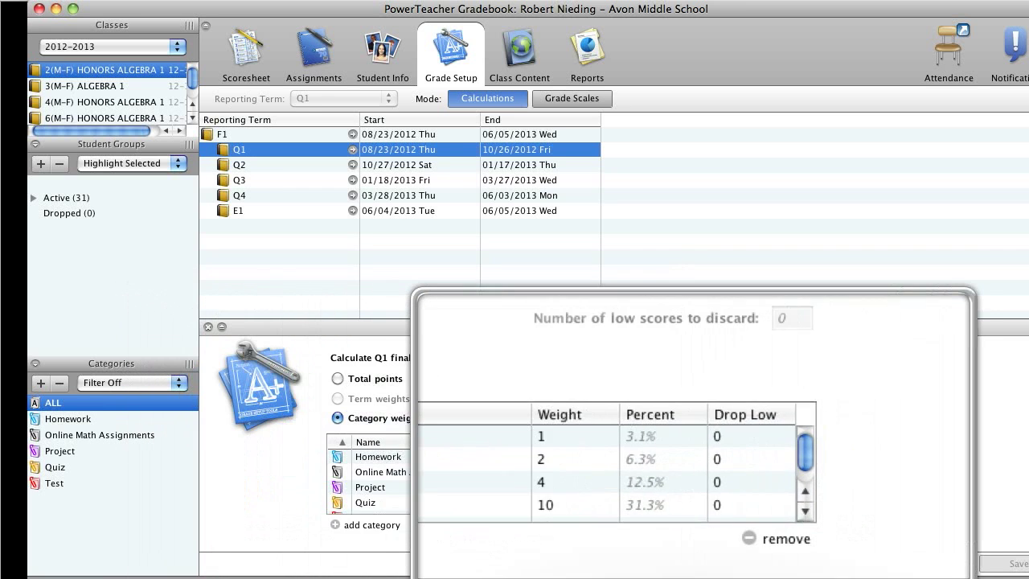
# Step: Set the Drop Low value of the Project category in Q1 to 1
pyautogui.doubleClick(723, 488)
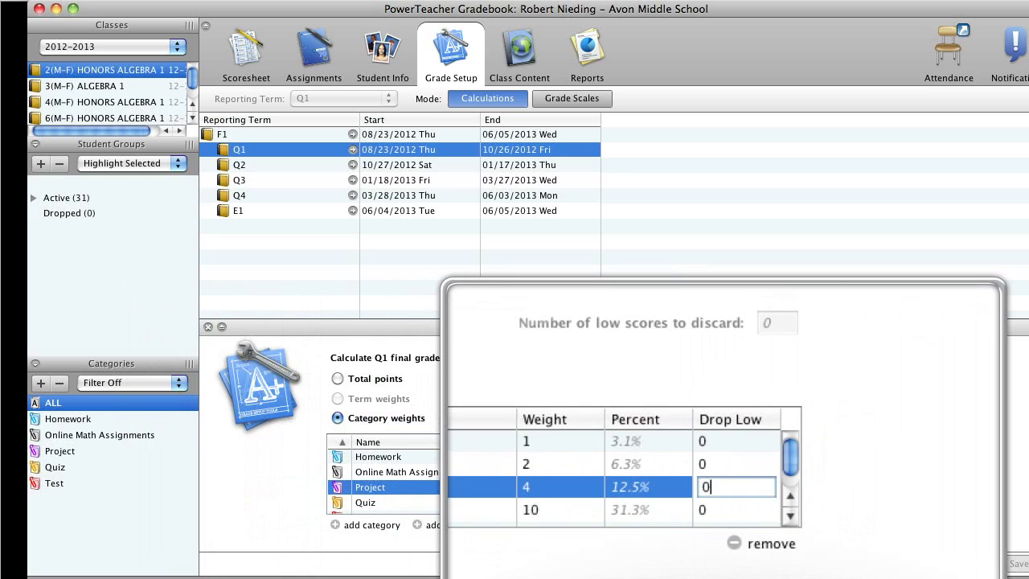
pyautogui.moveTo(724, 488); pyautogui.dragTo(706, 487)
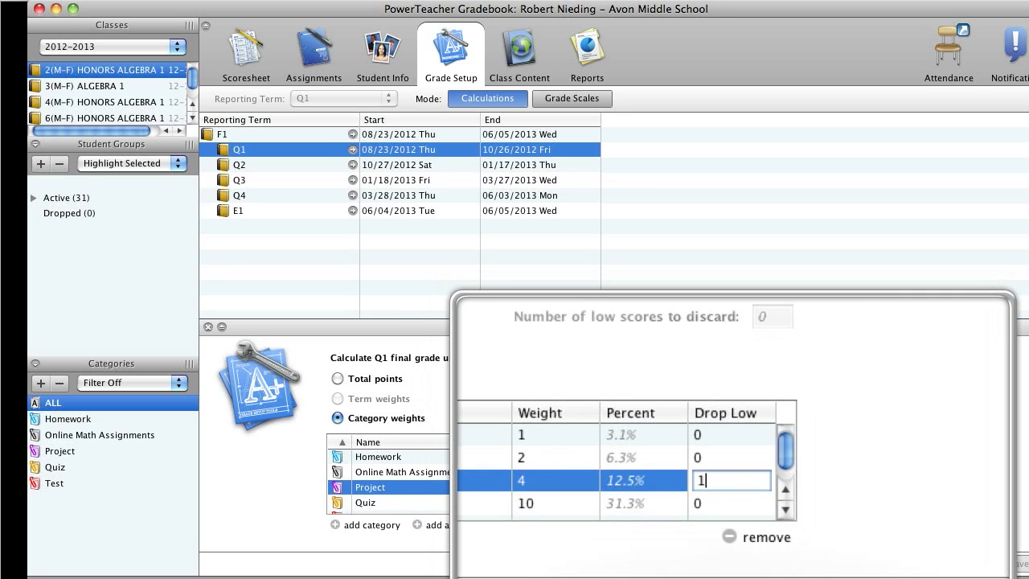
pyautogui.click(733, 502)
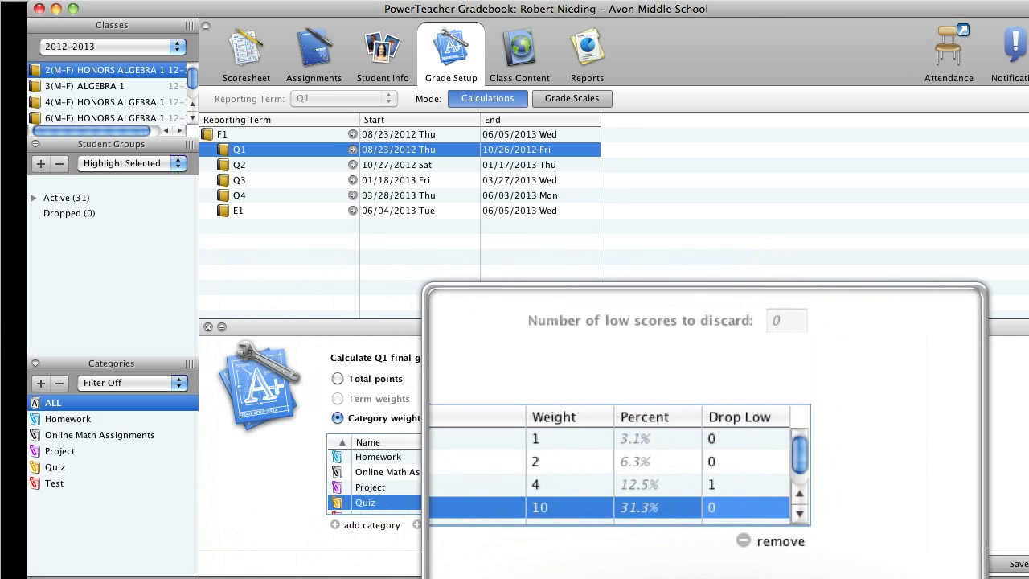
# Step: Set the Drop Low value of the Project category in Q1 to 2
pyautogui.doubleClick(714, 490)
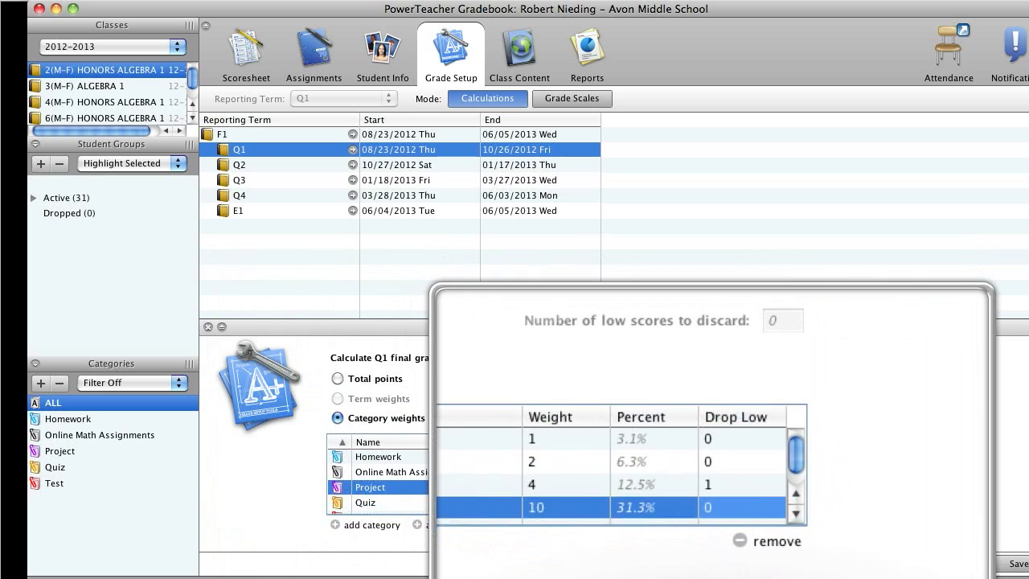
pyautogui.write('2')
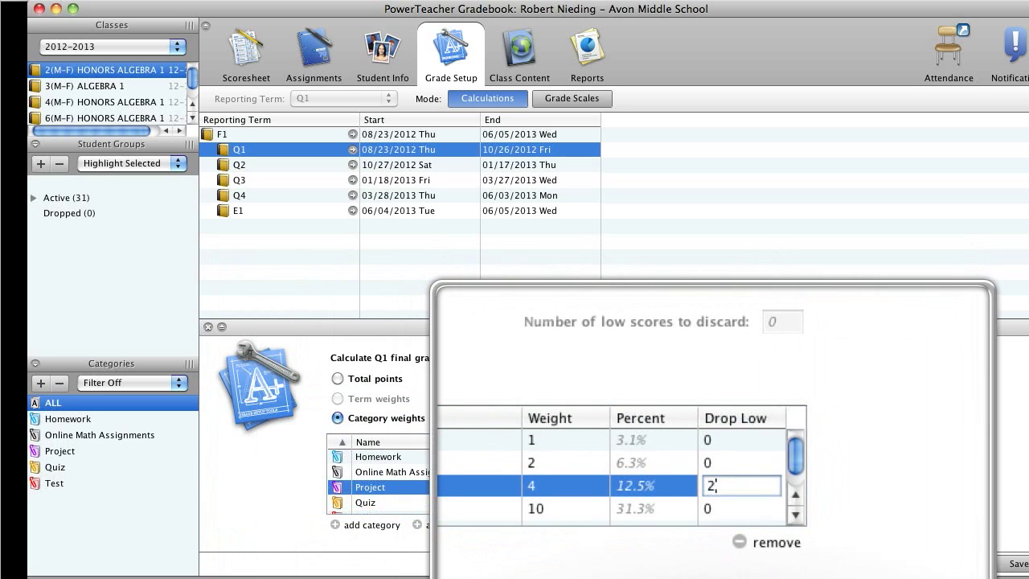
pyautogui.press('Return')
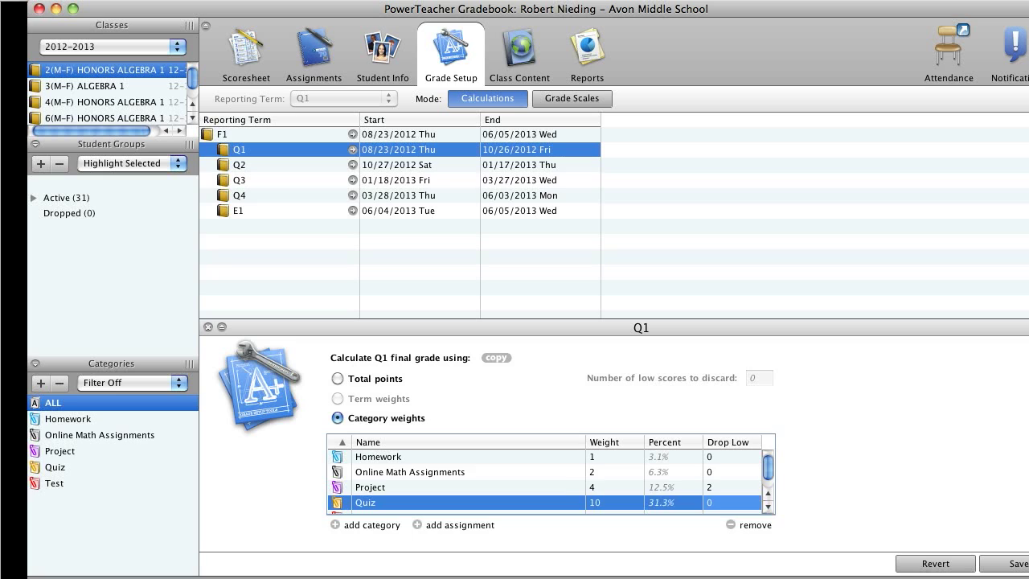
# Step: Set the Q1 weights of the Online Math Assignments, Project and Quiz categories to 1 each
pyautogui.doubleClick(604, 472)
pyautogui.write('1')
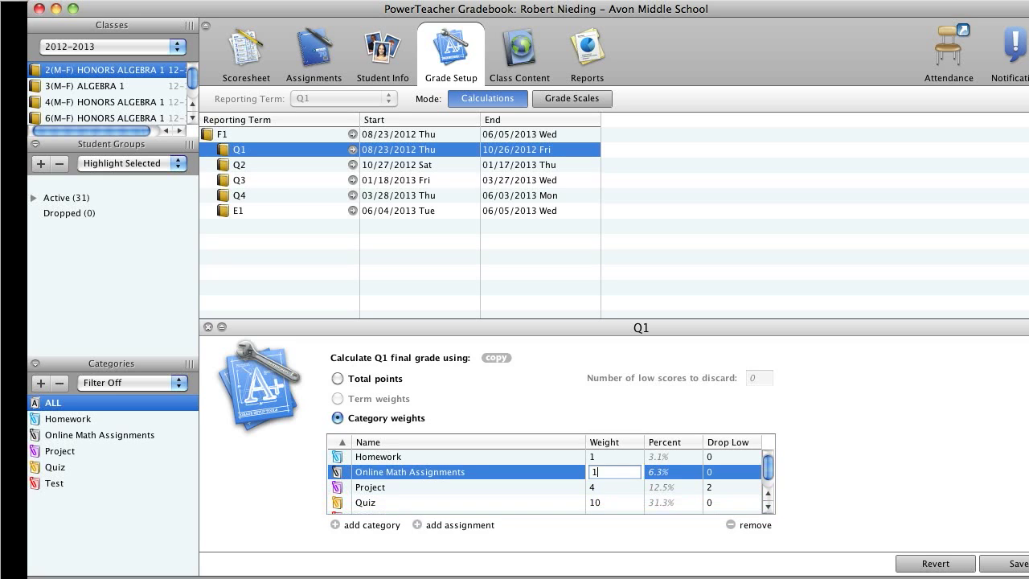
pyautogui.press('Return')
pyautogui.write('1')
pyautogui.press('Return')
pyautogui.write('1')
pyautogui.press('Return')
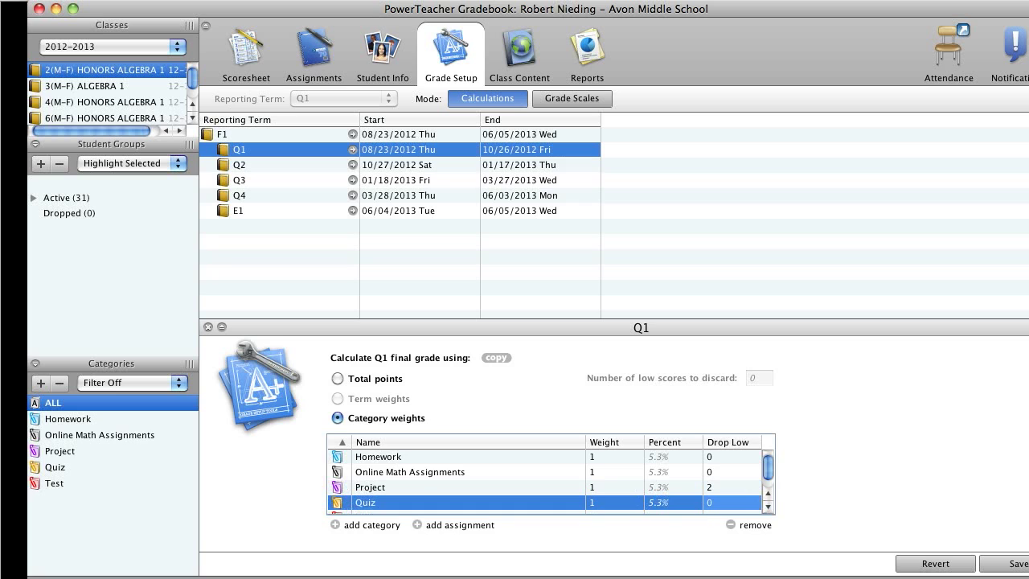
# Step: Set the Q1 weight of the Test category to 1, and select the Project category in the weights list
pyautogui.scroll(-1, 551, 482)
pyautogui.click(614, 506)
pyautogui.doubleClick(615, 506)
pyautogui.write('1')
pyautogui.click(614, 490)
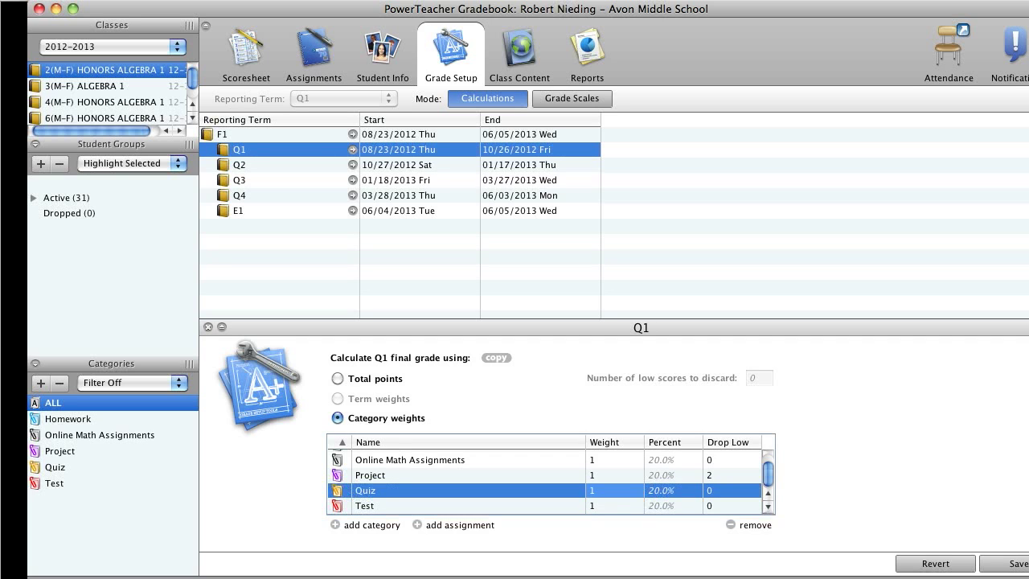
pyautogui.scroll(1, 551, 482)
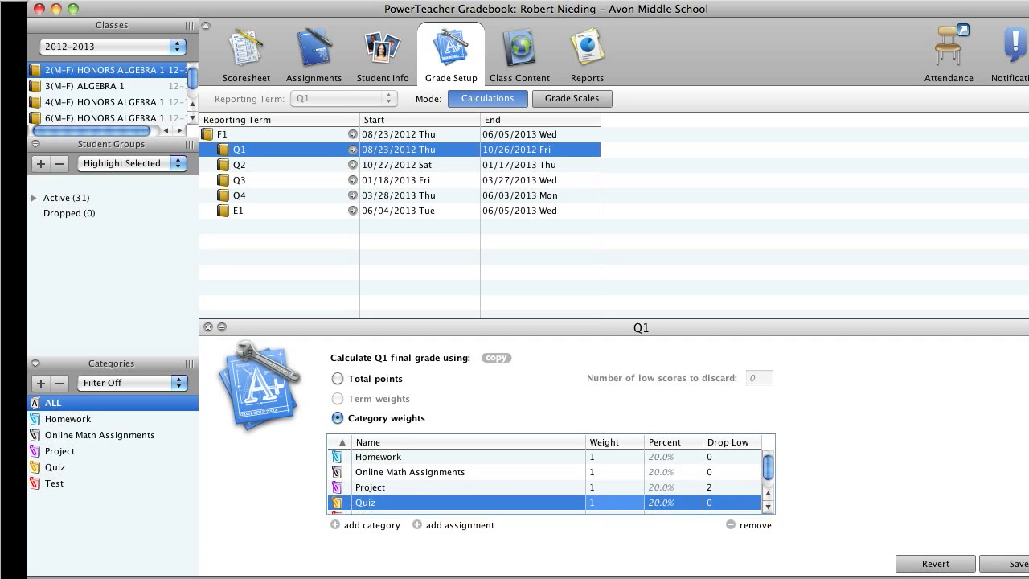
pyautogui.click(730, 488)
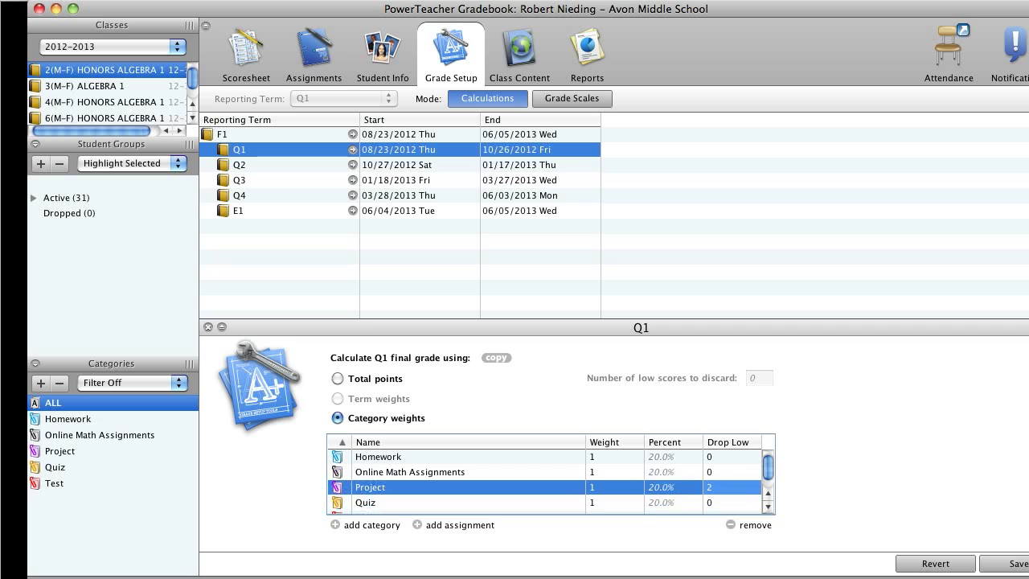